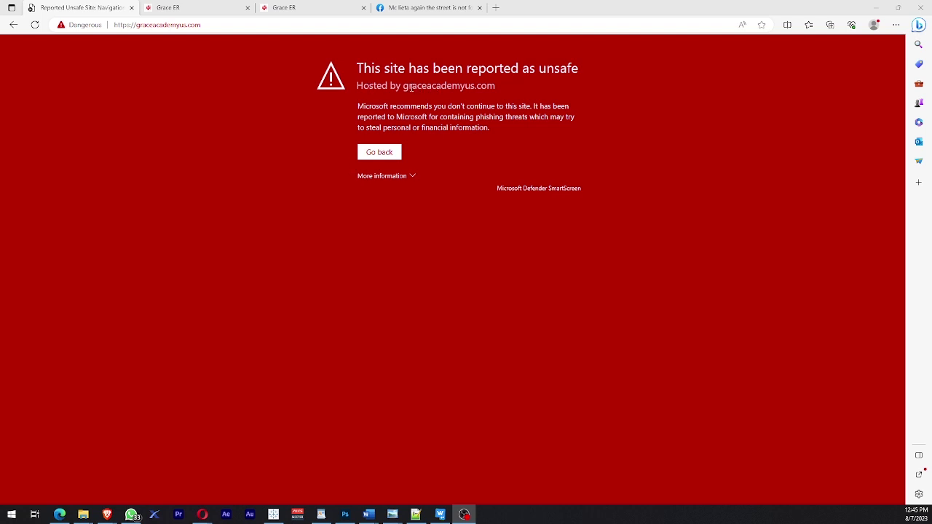
Examine the hosting domain named on the unsafe-site warning page.
drag(404, 86, 510, 95)
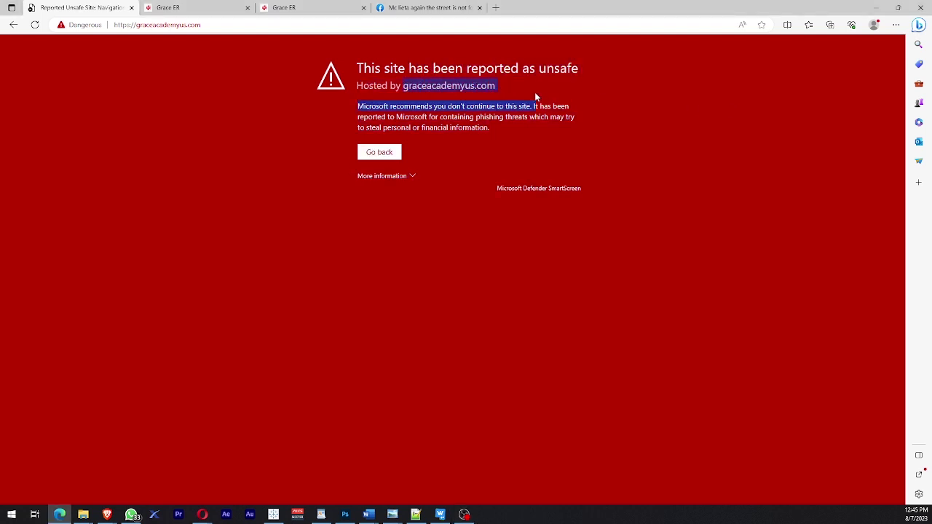
click(449, 91)
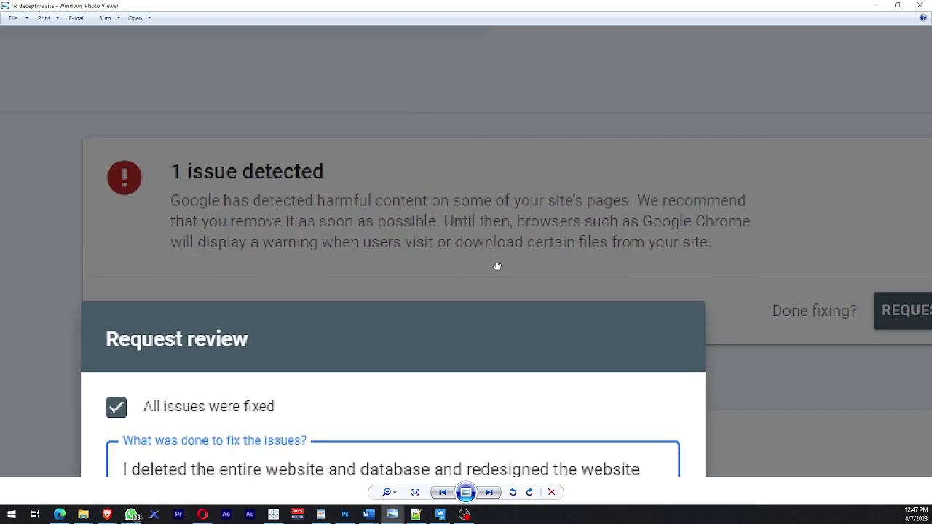
Examine the Search Console security issue and its review request in the "fix deceptive site" screenshot.
drag(497, 267, 499, 298)
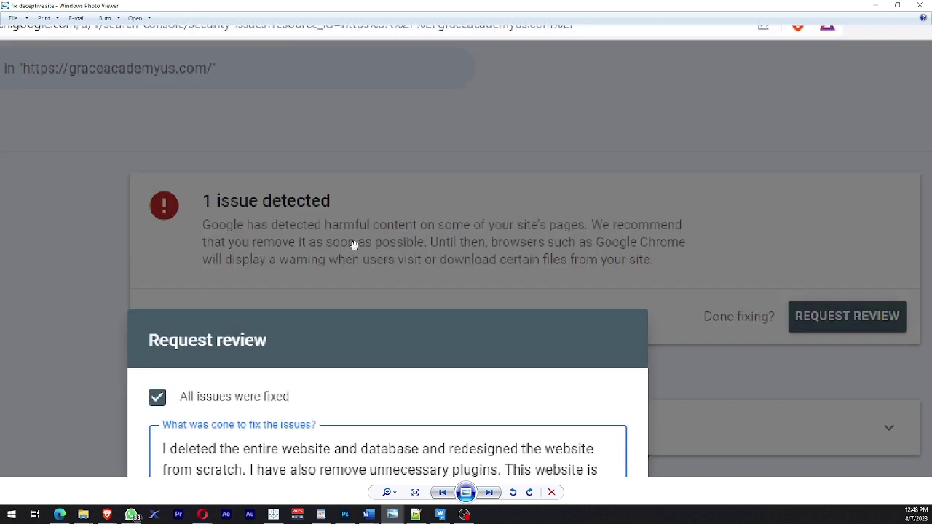
scroll(353, 244, up, 1)
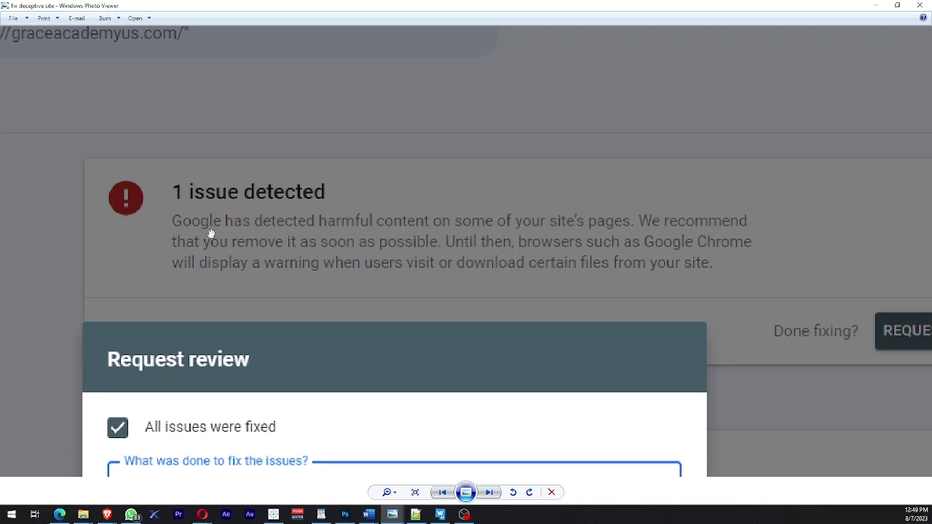
scroll(210, 233, down, 2)
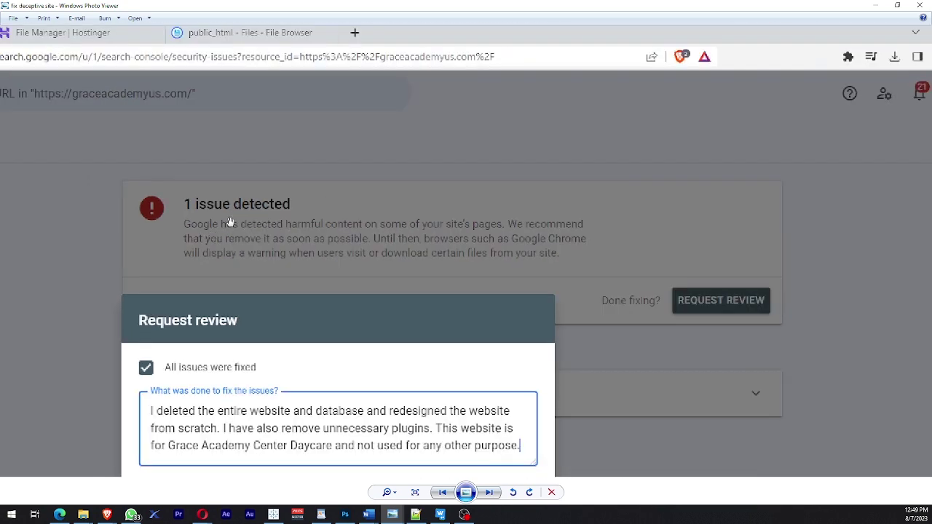
scroll(229, 222, down, 1)
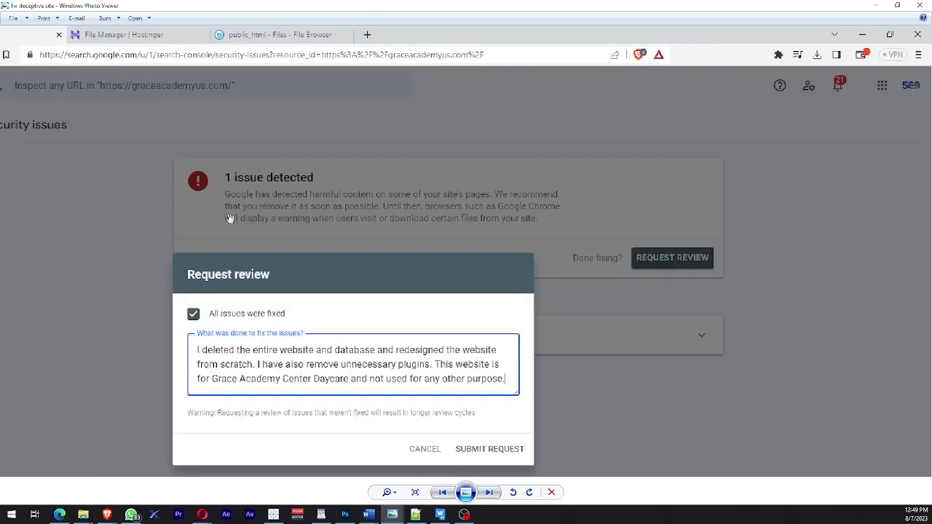
scroll(230, 219, up, 1)
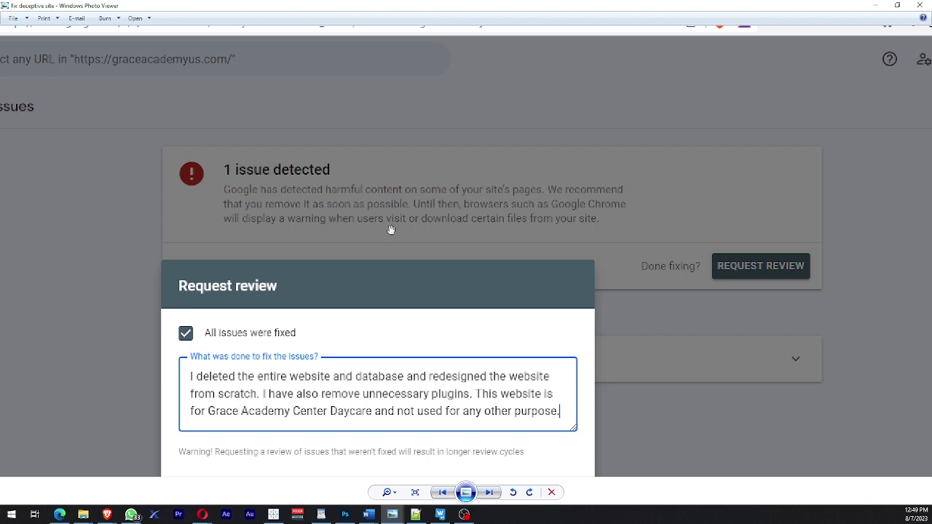
scroll(391, 229, down, 5)
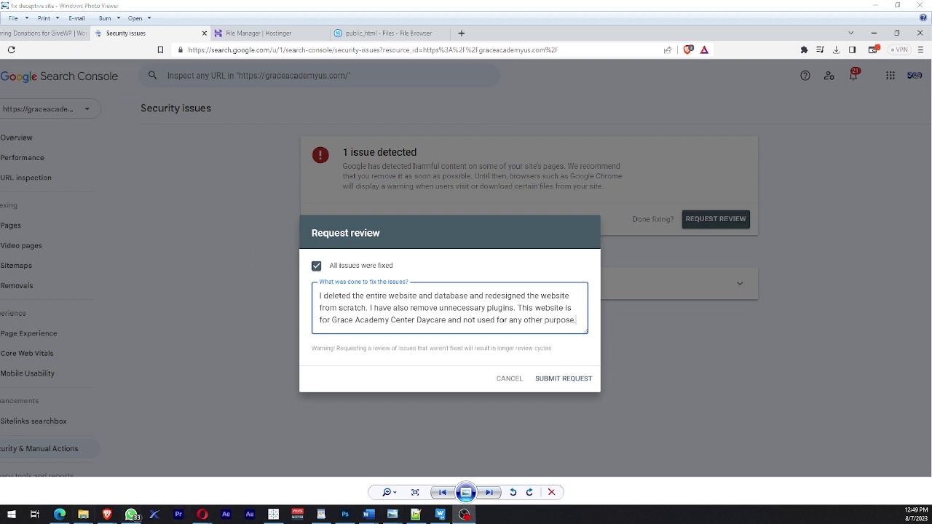
Check the browser's unsafe-site warning against the screenshot, and read the explanation in its Request review dialog.
key(alt+Tab)
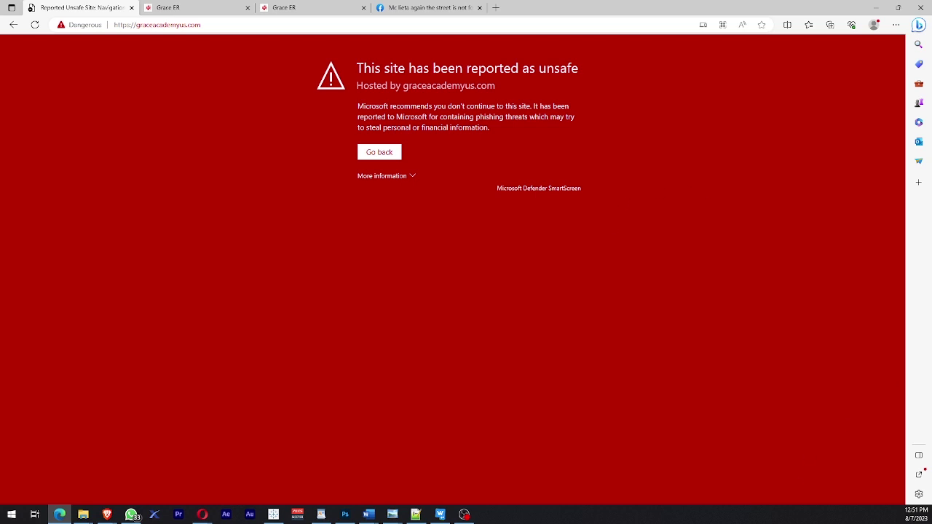
key(alt+Tab)
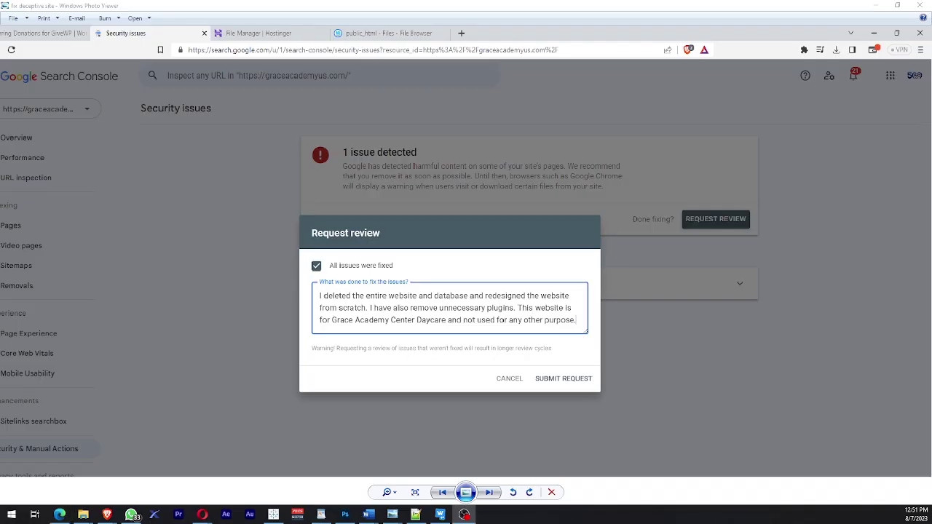
scroll(362, 375, up, 2)
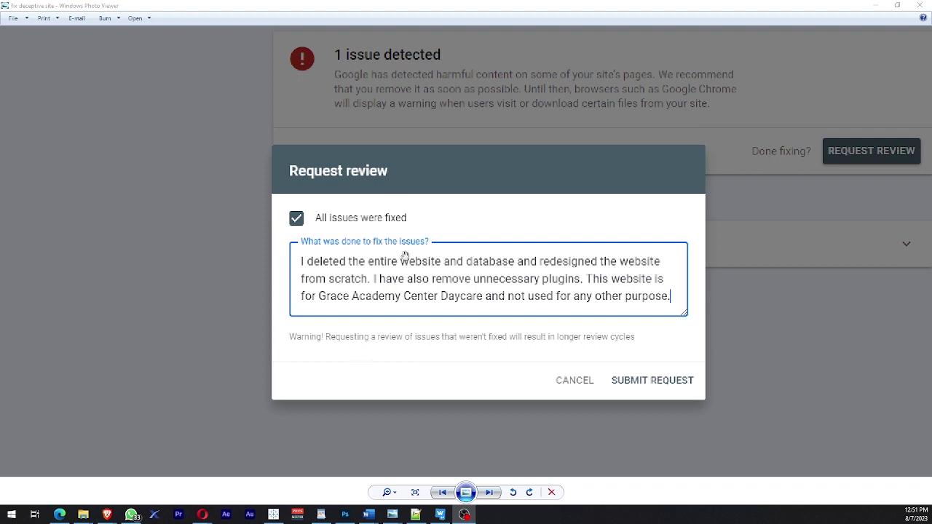
scroll(405, 255, up, 1)
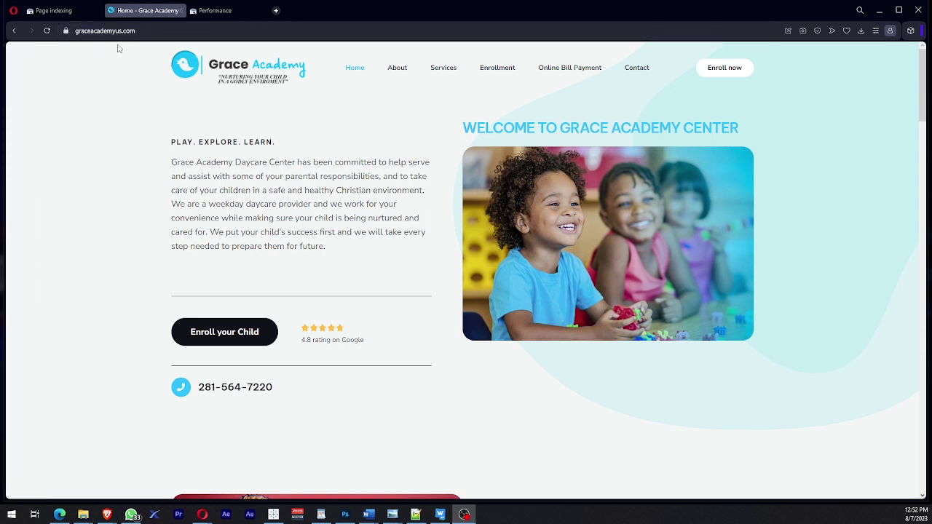
Review the Not found (404) page indexing report in Search Console in Opera, including the chart and example URLs.
click(57, 9)
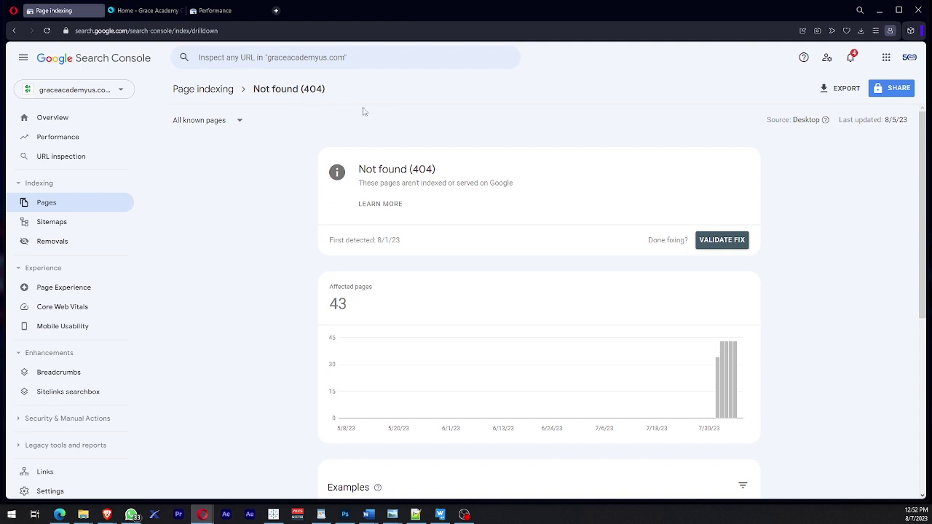
scroll(396, 270, down, 1)
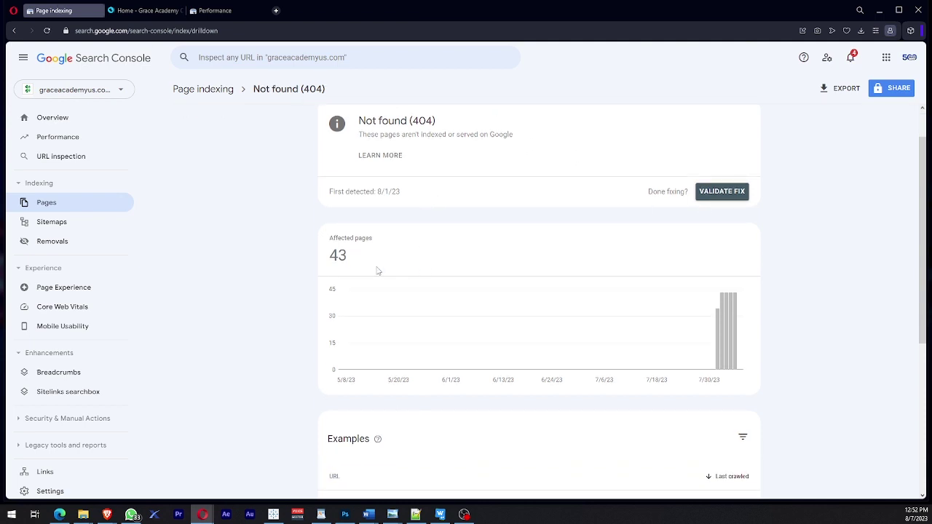
scroll(441, 289, down, 5)
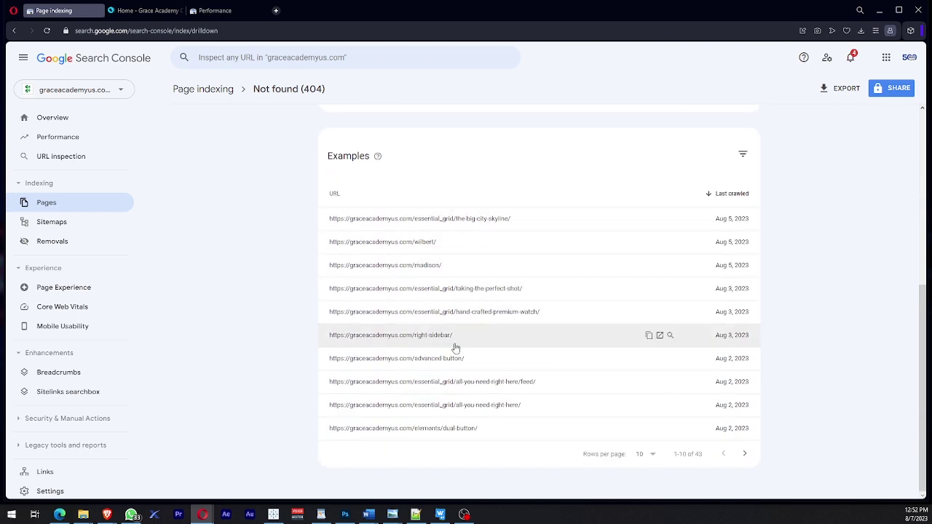
scroll(453, 347, up, 3)
scroll(454, 342, up, 3)
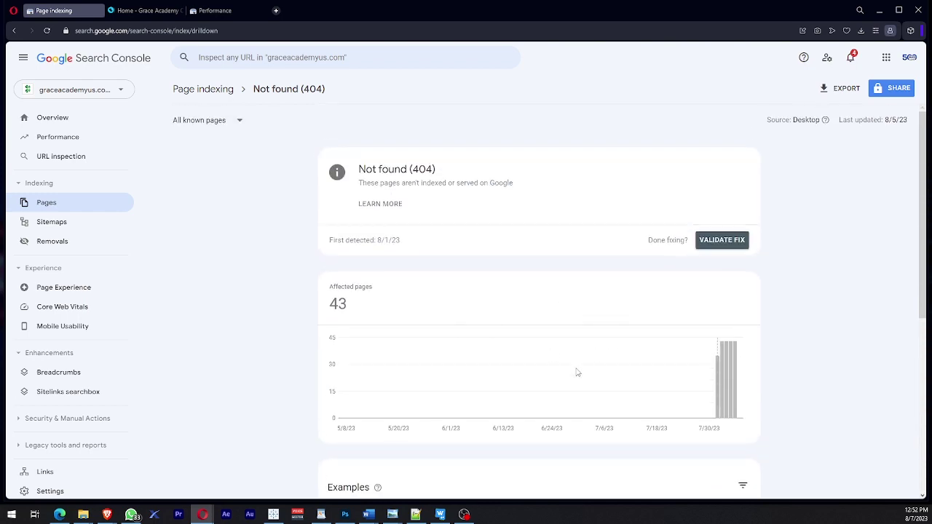
scroll(572, 386, down, 4)
scroll(534, 410, down, 2)
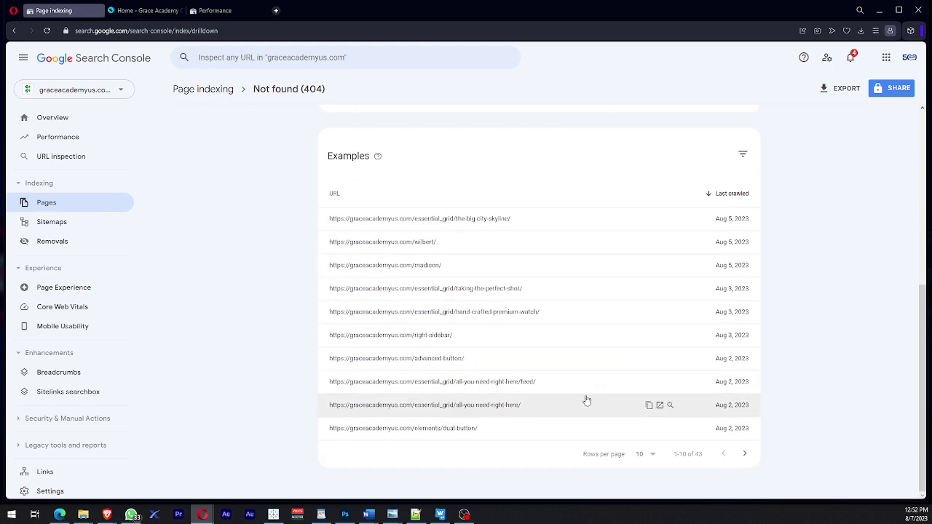
scroll(584, 399, up, 1)
scroll(568, 411, up, 2)
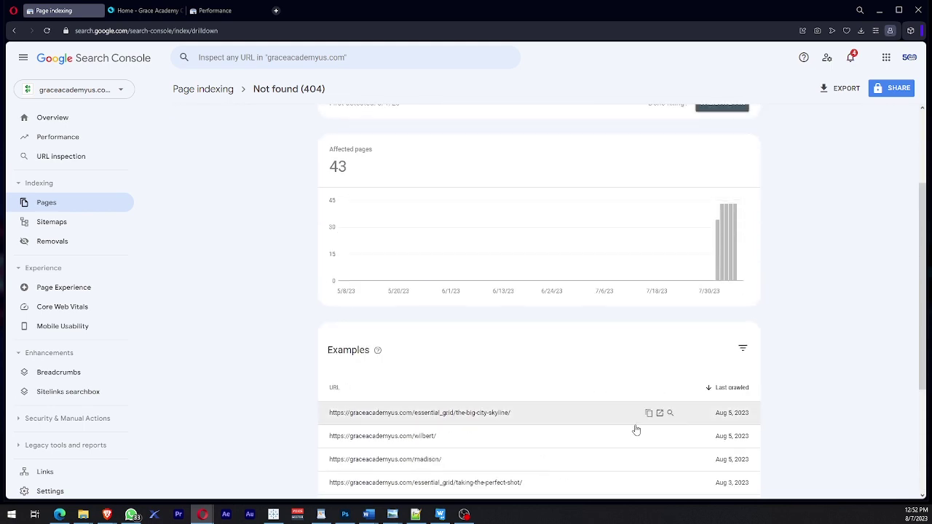
scroll(634, 429, down, 2)
scroll(651, 422, up, 5)
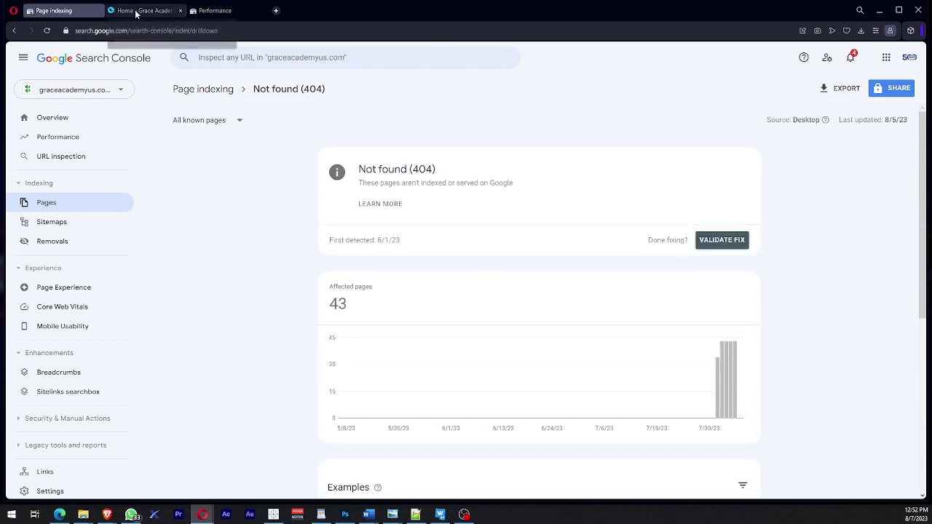
View the Search Console Performance report for the site and return to the Grace Academy home page.
click(136, 11)
click(212, 11)
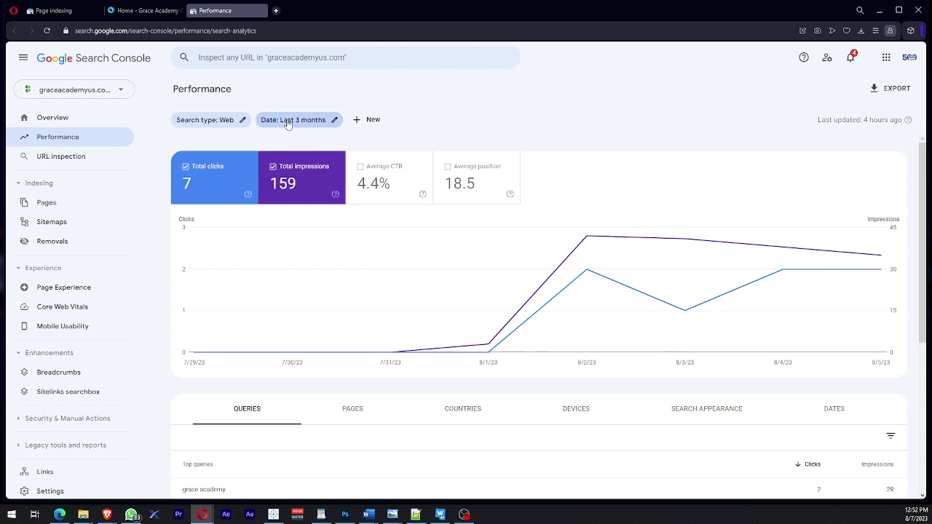
click(160, 12)
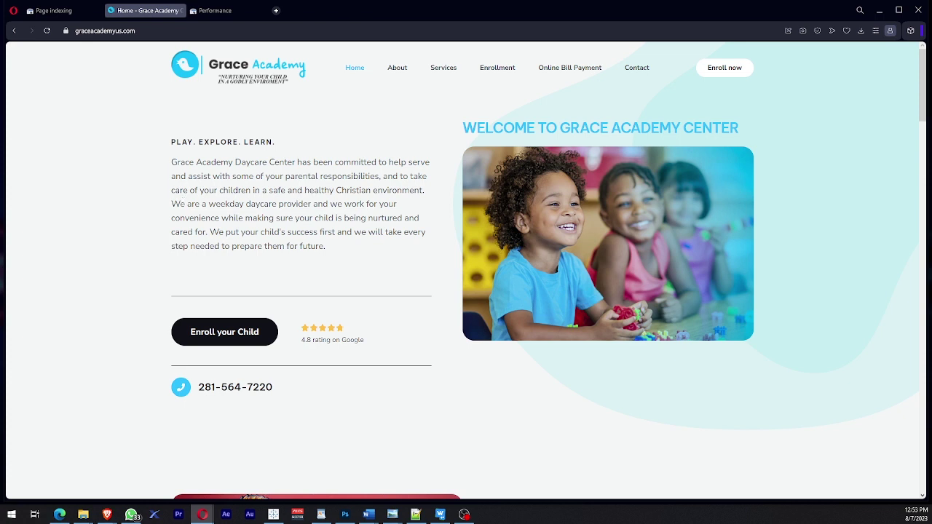
Compare how graceacademyus.com loads in Edge and in Opera.
key(alt+Tab)
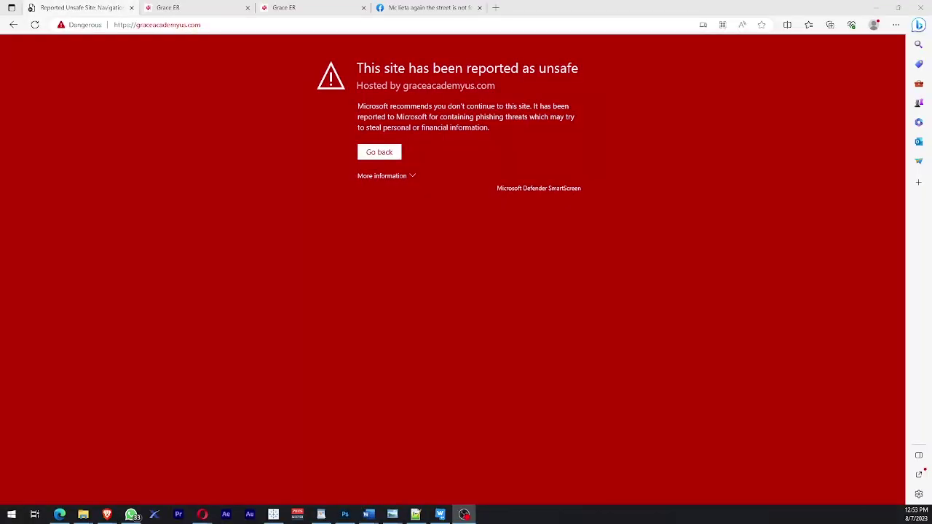
key(alt+Tab)
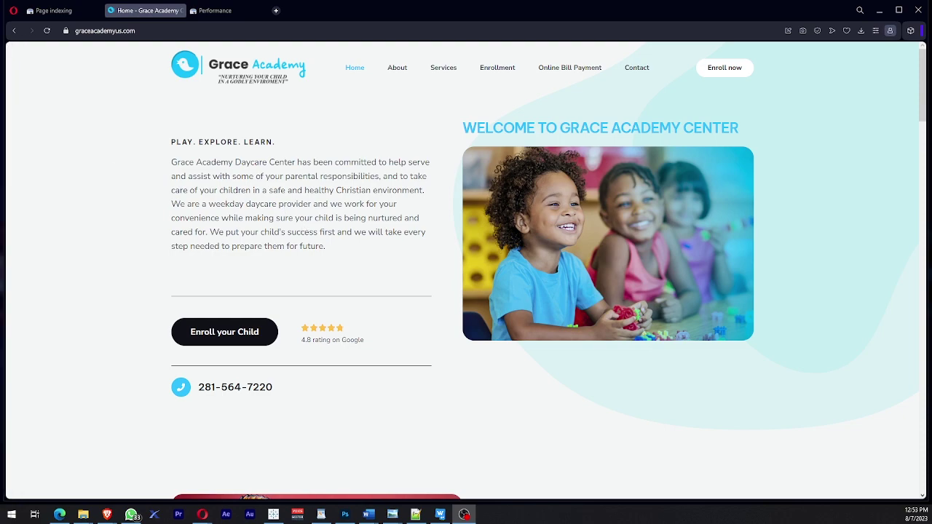
key(alt+Tab)
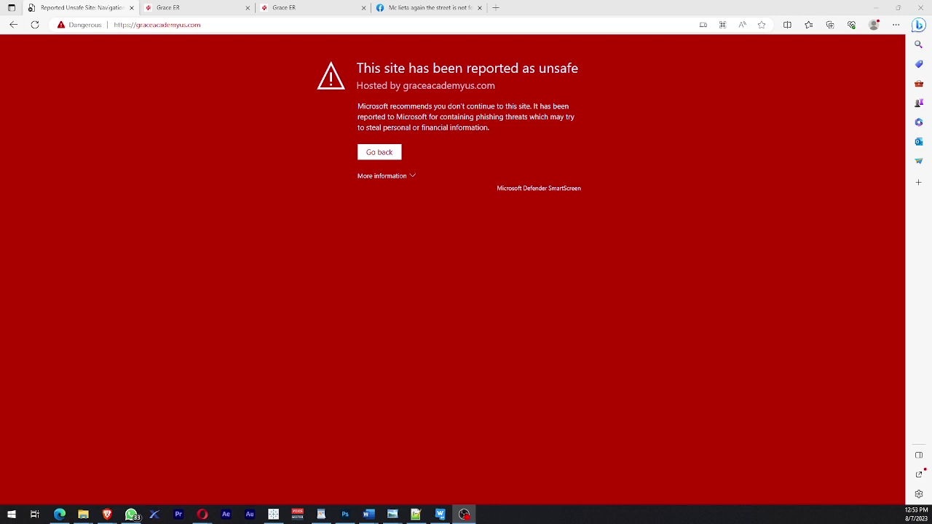
key(alt+Tab)
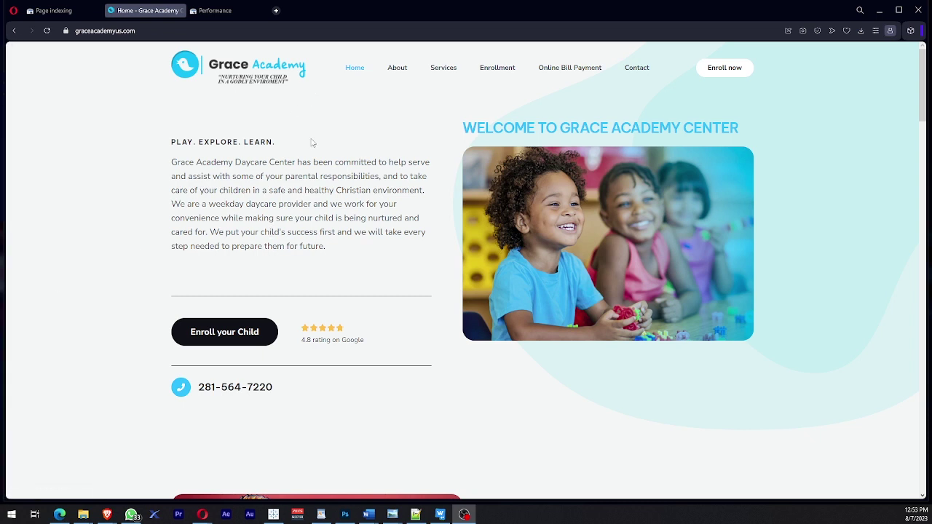
In Edge, expand the warning's additional information and open the form to report that the site doesn't contain phishing threats.
mouse_move(5, 262)
click(535, 220)
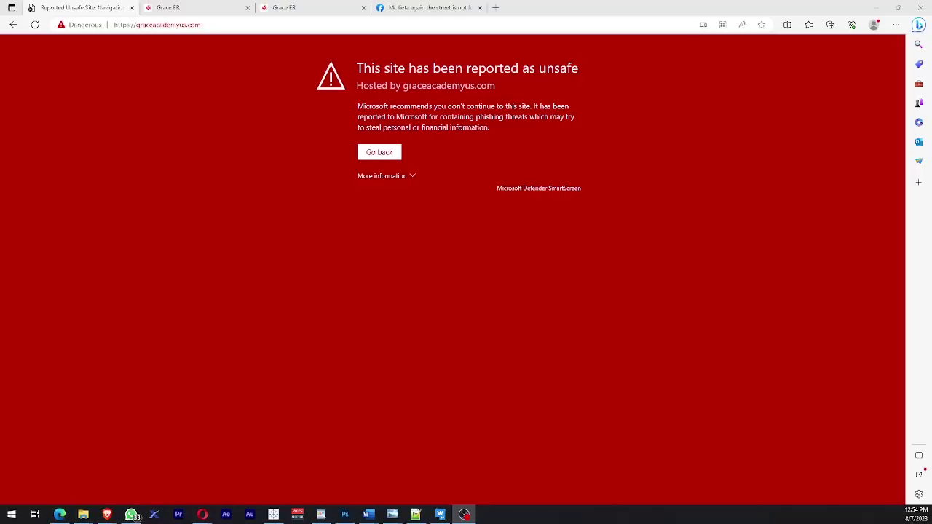
click(409, 179)
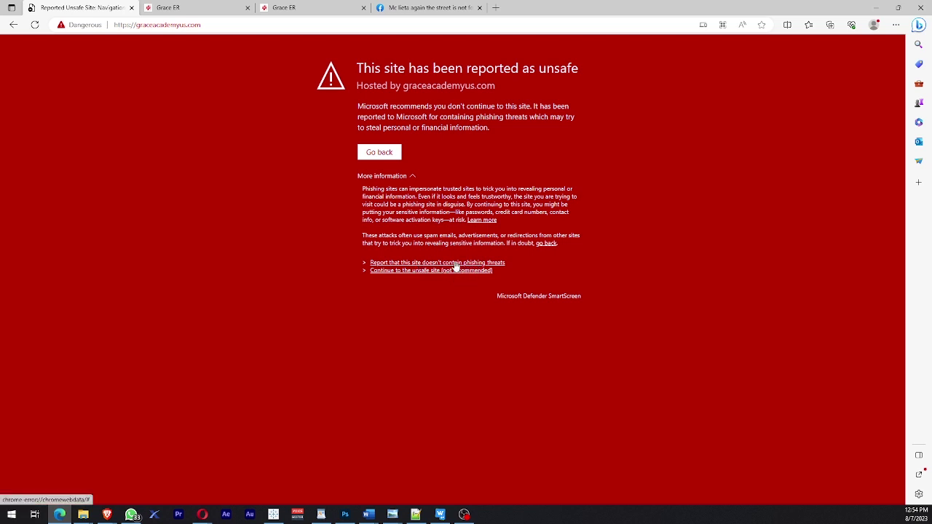
click(458, 264)
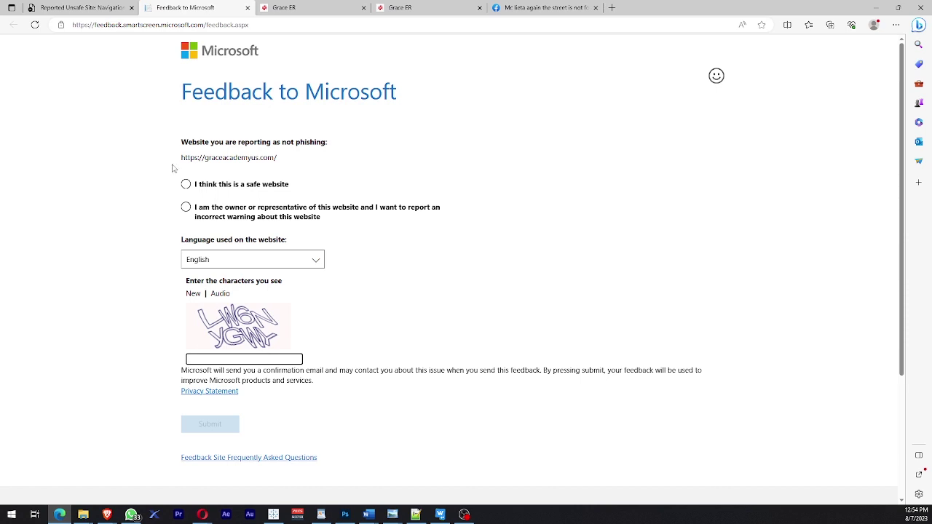
click(109, 7)
click(164, 7)
Enlarge the Feedback to Microsoft form and examine its reported URL, ownership options, language and character verification fields.
key(ctrl+plus)
key(ctrl+plus)
key(ctrl+plus)
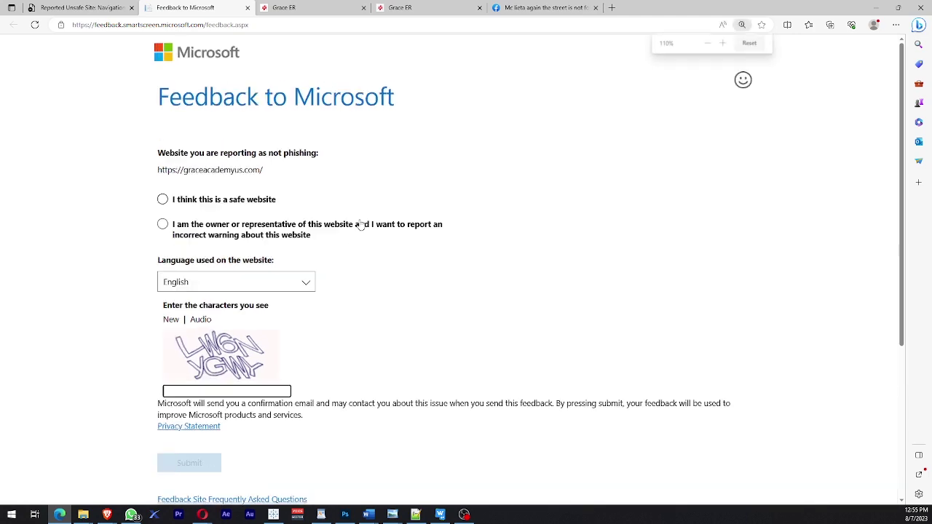
scroll(402, 313, down, 4)
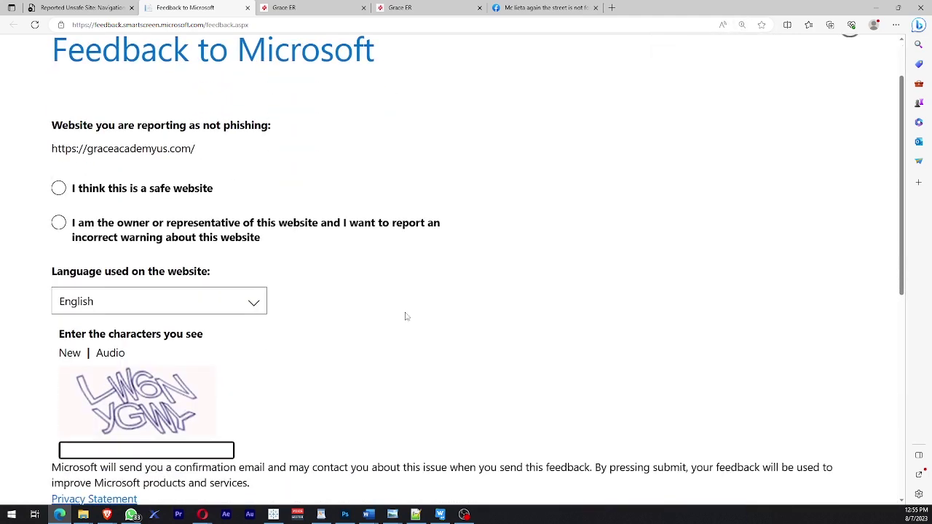
scroll(397, 328, up, 4)
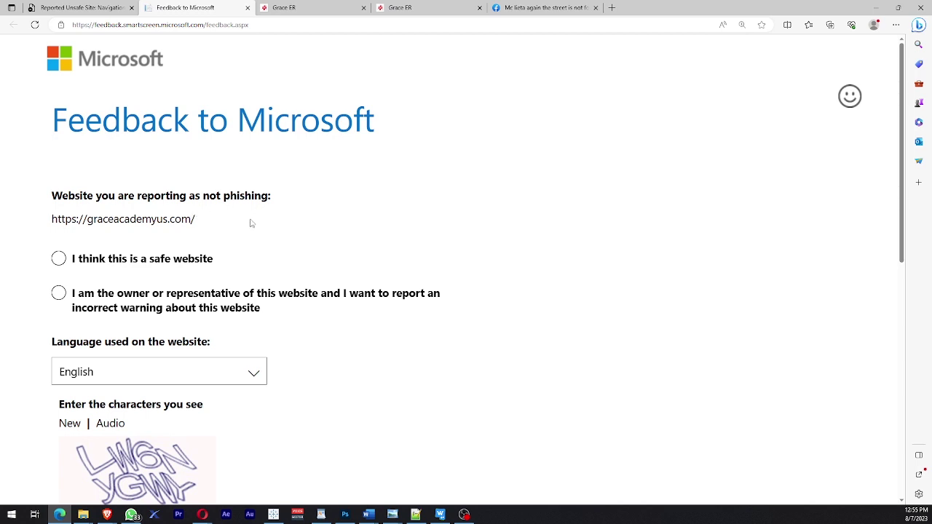
scroll(252, 221, down, 1)
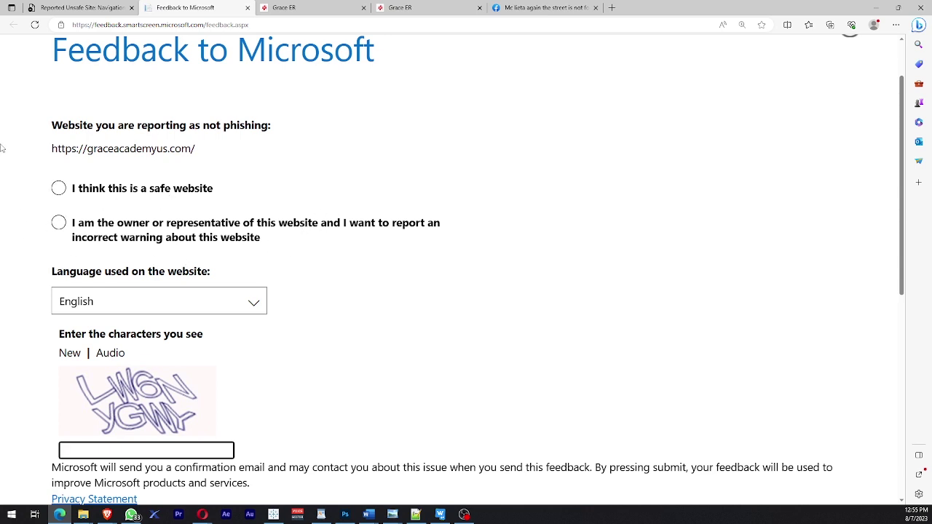
Revisit the unsafe-site warning page, then view the Request review screenshot in Windows Photo Viewer again.
click(102, 8)
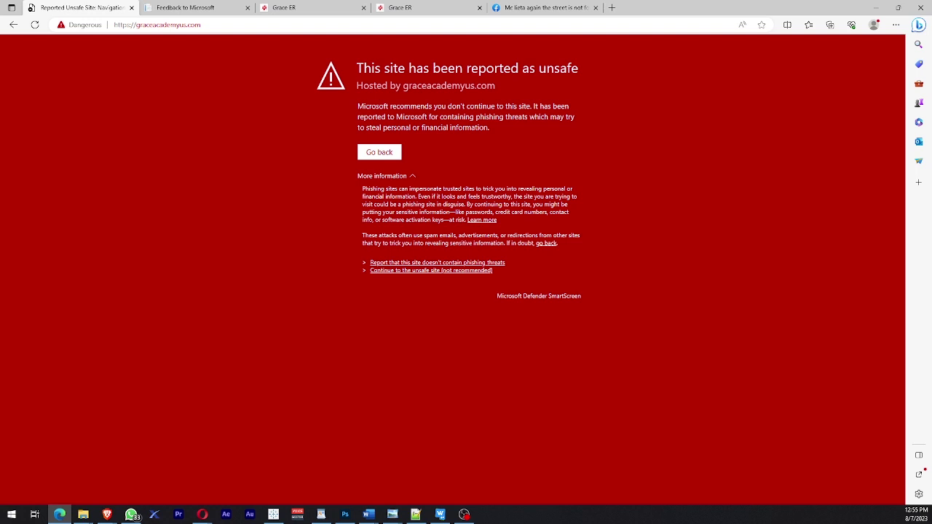
click(202, 514)
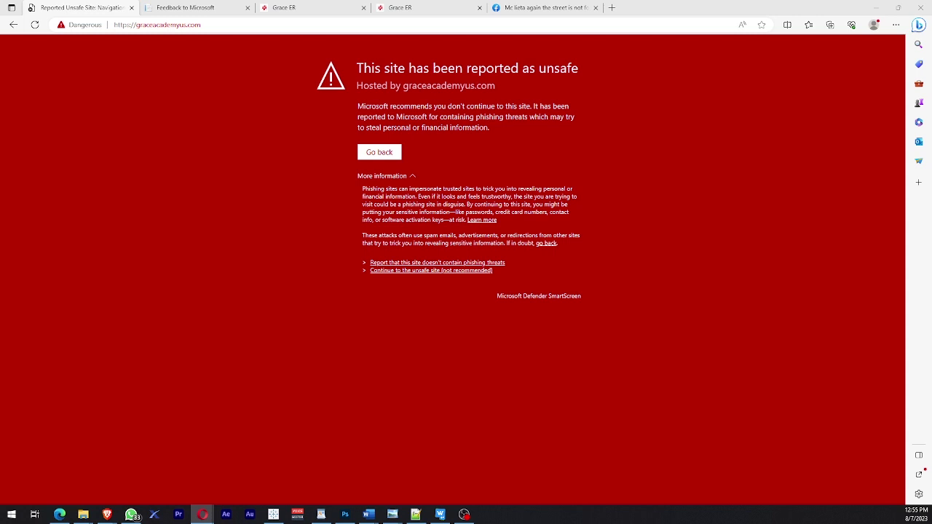
click(463, 514)
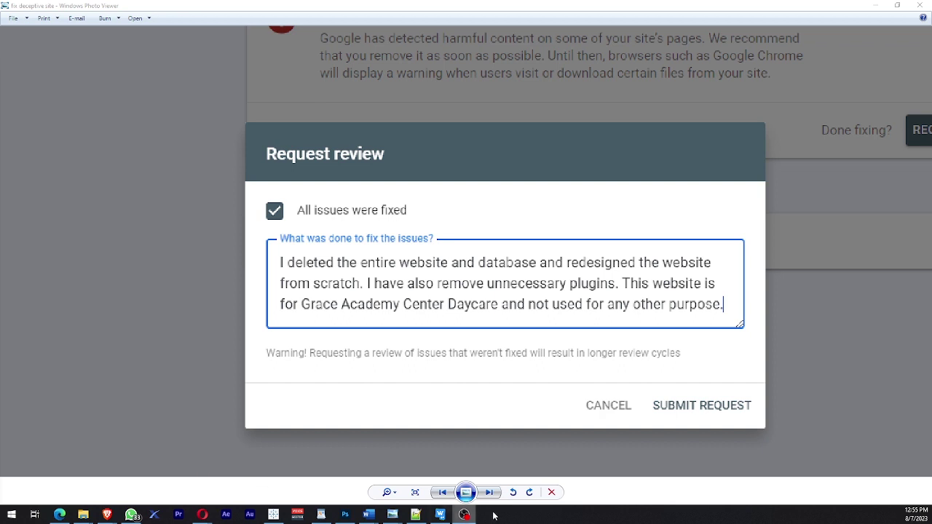
Examine the screenshot's Request review button and the review dialog's explanation of how the issues were fixed.
scroll(375, 370, down, 1)
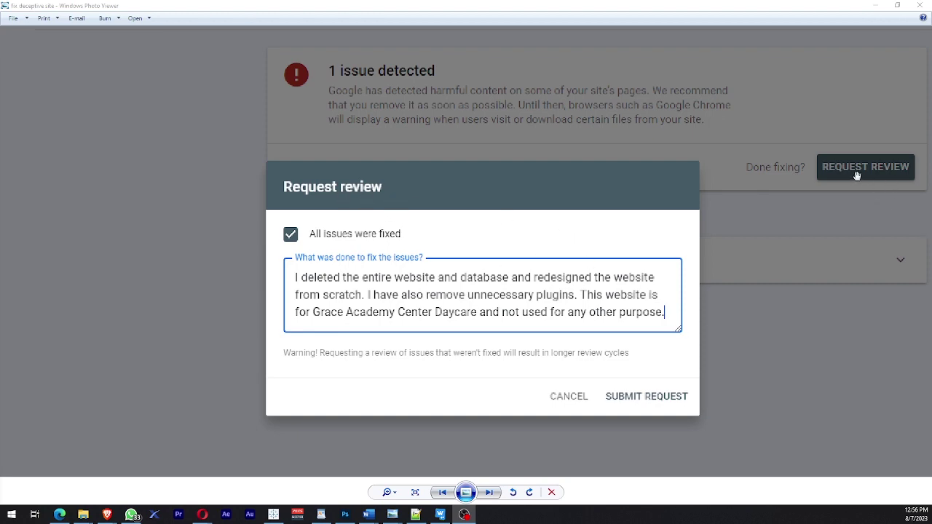
drag(855, 175, 782, 183)
scroll(793, 193, up, 2)
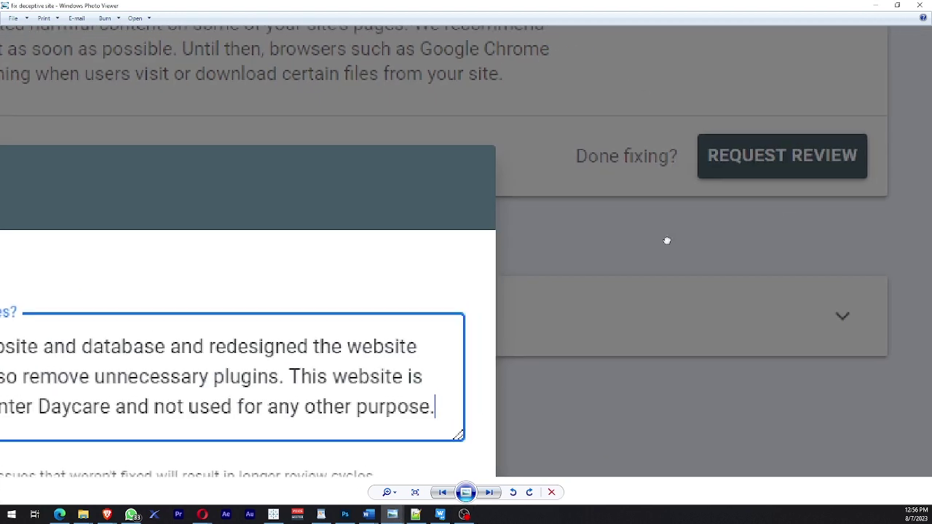
scroll(670, 226, up, 2)
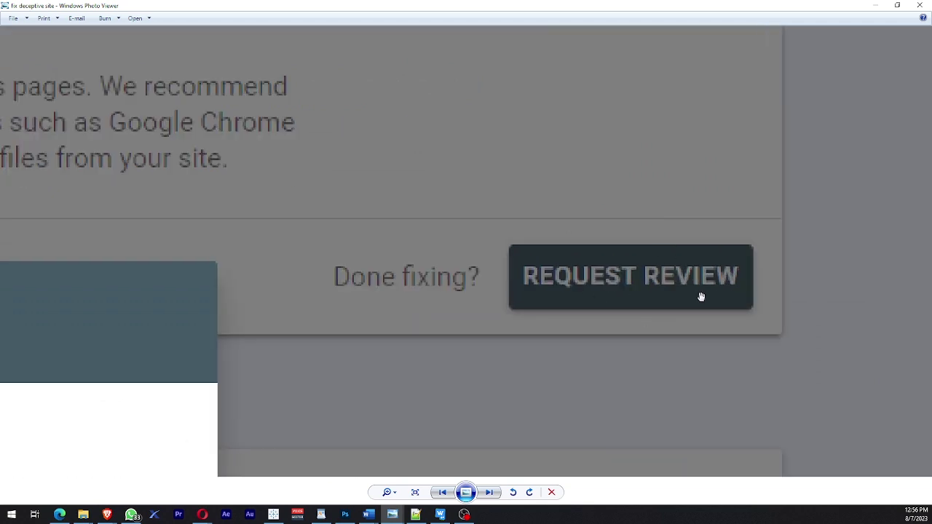
scroll(515, 278, down, 4)
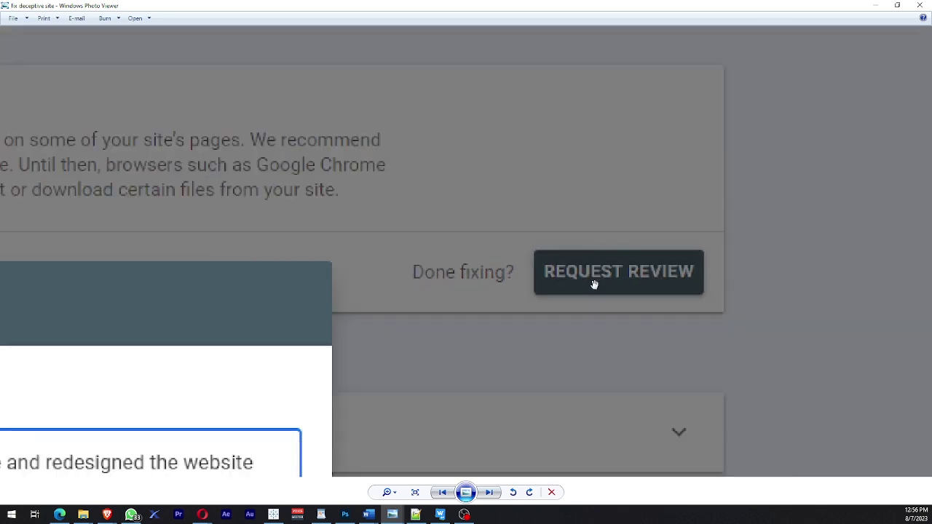
scroll(371, 333, up, 2)
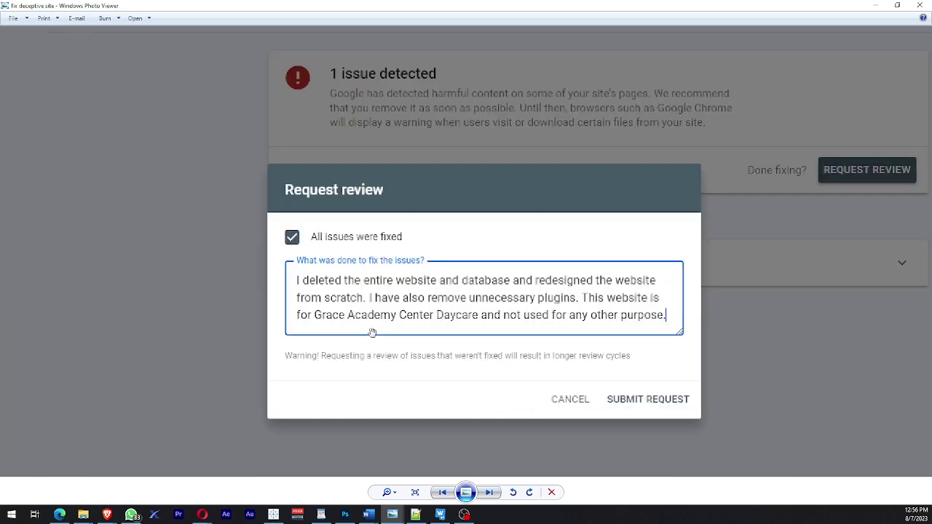
scroll(369, 324, up, 2)
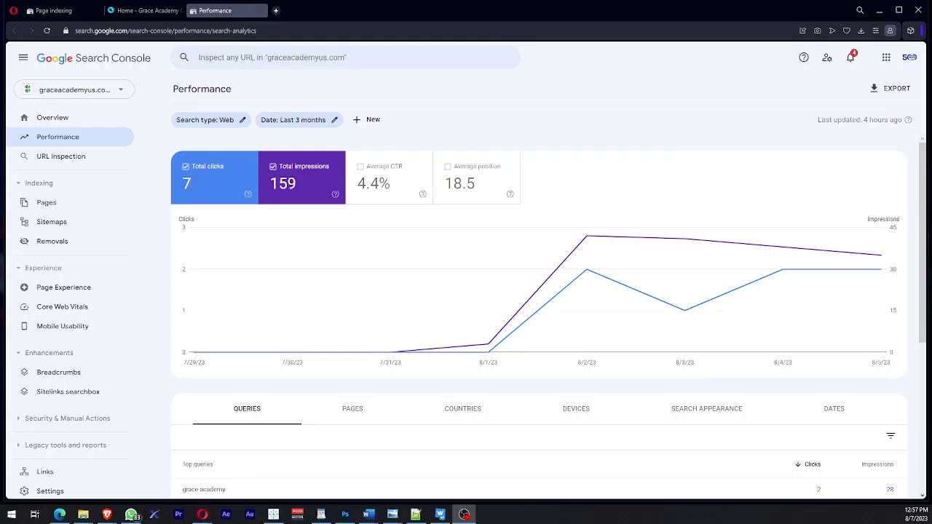
In Opera, look over the Grace Academy home page and Page indexing, then return to the Search Console Performance report.
click(149, 12)
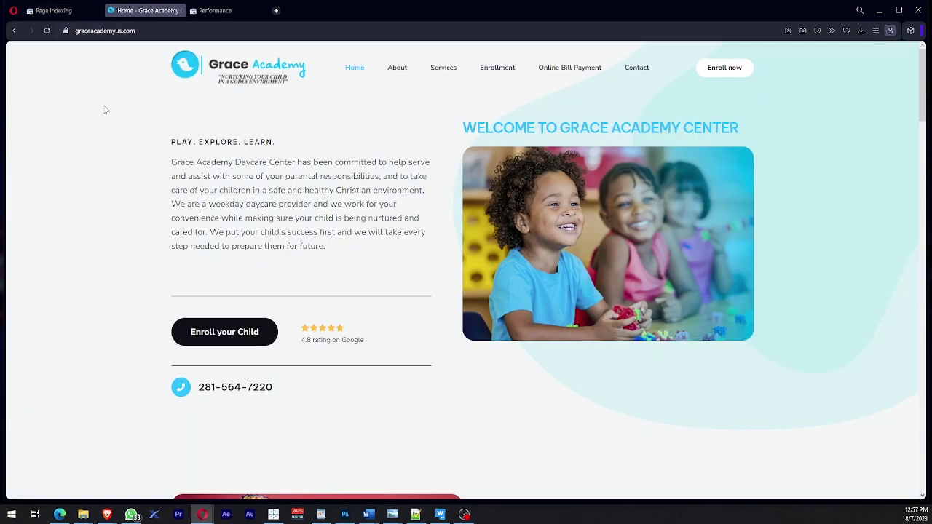
click(45, 11)
click(133, 12)
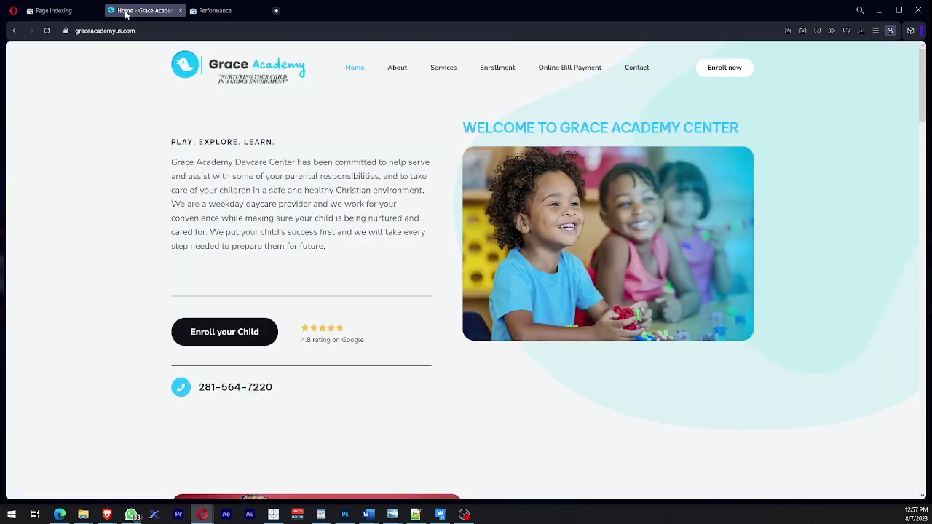
click(190, 14)
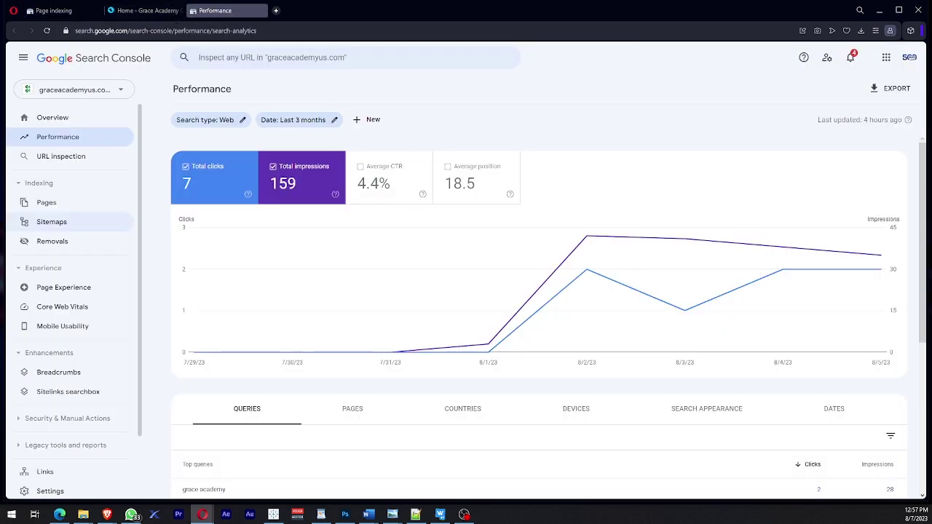